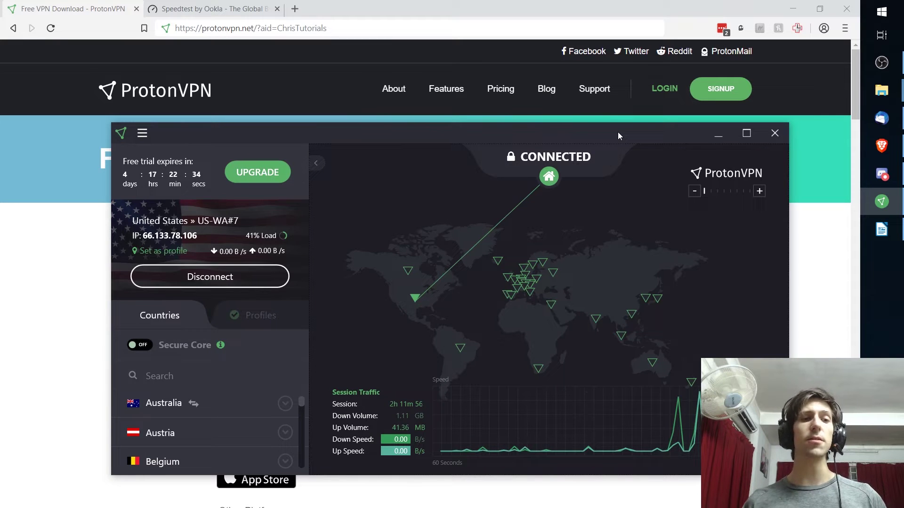
Bring the protonvpn.net page forward and scroll to the No Logs, Perfect Forward Secrecy and Free VPN sections.
{"action": "left_click", "coordinate": [842, 171]}
{"action": "scroll", "coordinate": [823, 165], "scroll_direction": "down", "scroll_amount": 5}
{"action": "scroll", "coordinate": [823, 170], "scroll_direction": "down", "scroll_amount": 20}
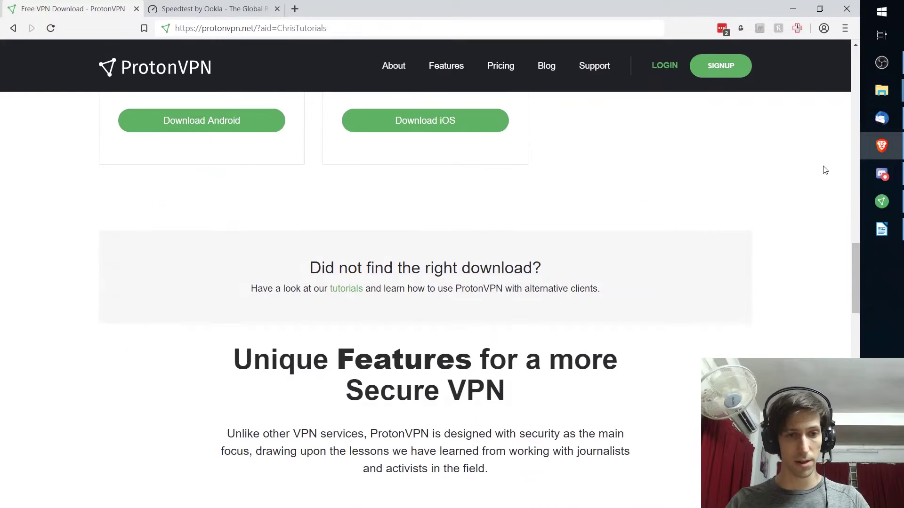
{"action": "scroll", "coordinate": [824, 170], "scroll_direction": "up", "scroll_amount": 5}
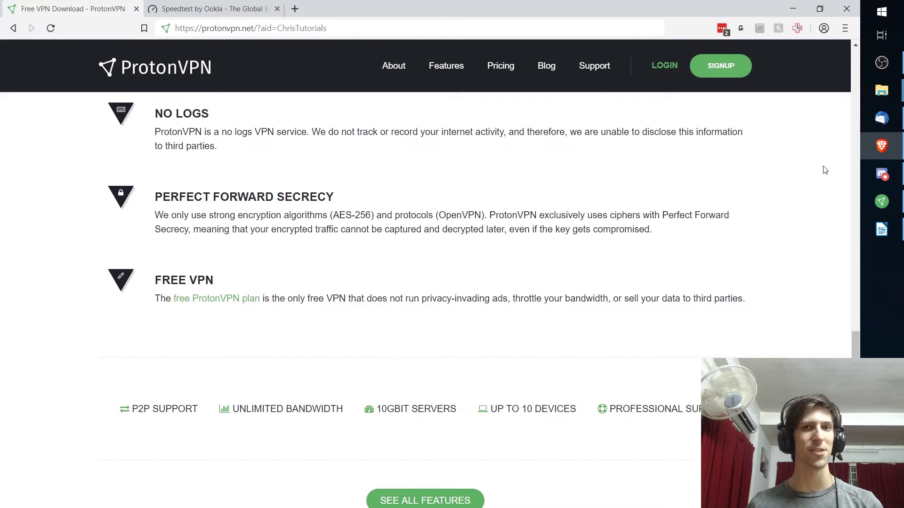
{"action": "key", "text": "alt+Tab"}
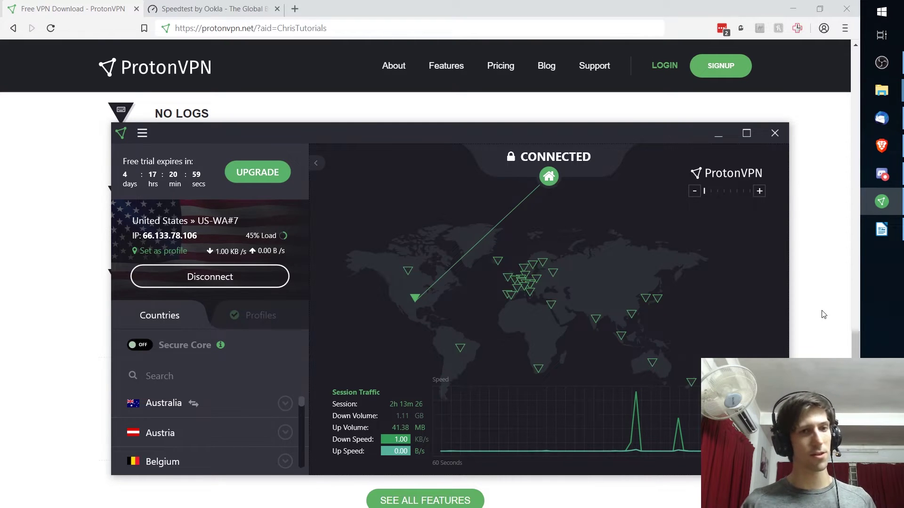
{"action": "left_click", "coordinate": [821, 312]}
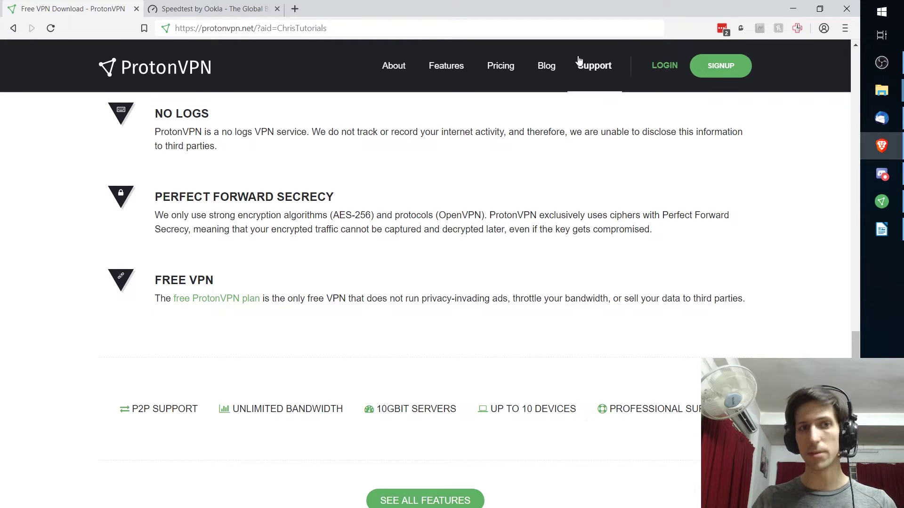
Load the protonvpn.com campaign address and scroll through its feature sections.
{"action": "left_click", "coordinate": [307, 31]}
{"action": "key", "text": "Return"}
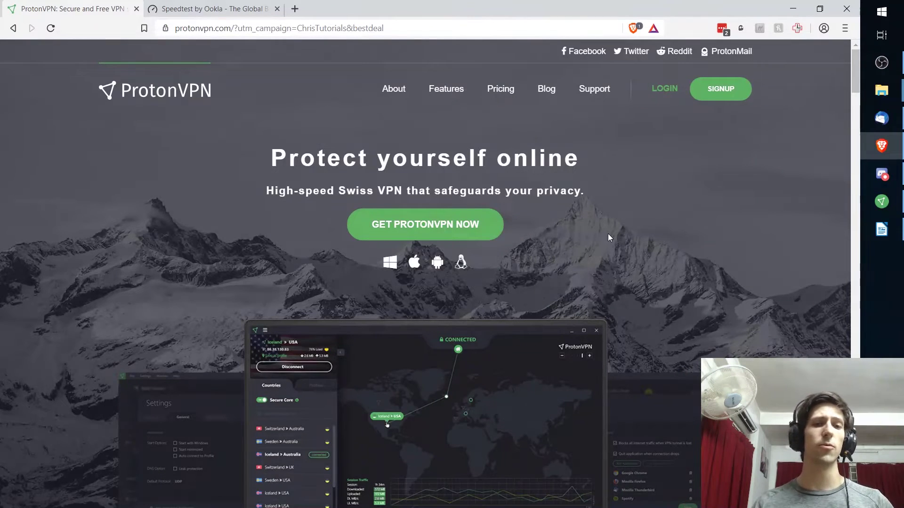
{"action": "scroll", "coordinate": [616, 221], "scroll_direction": "down", "scroll_amount": 10}
{"action": "scroll", "coordinate": [635, 210], "scroll_direction": "down", "scroll_amount": 15}
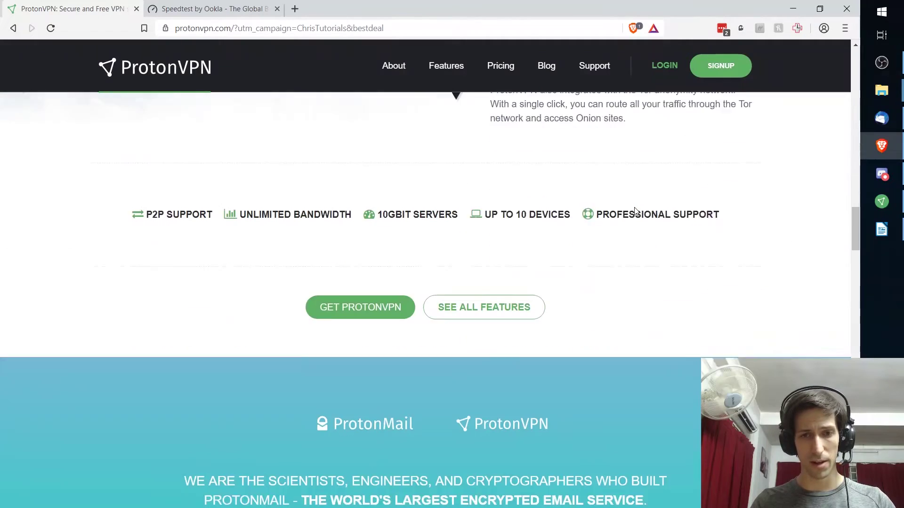
{"action": "scroll", "coordinate": [637, 209], "scroll_direction": "down", "scroll_amount": 3}
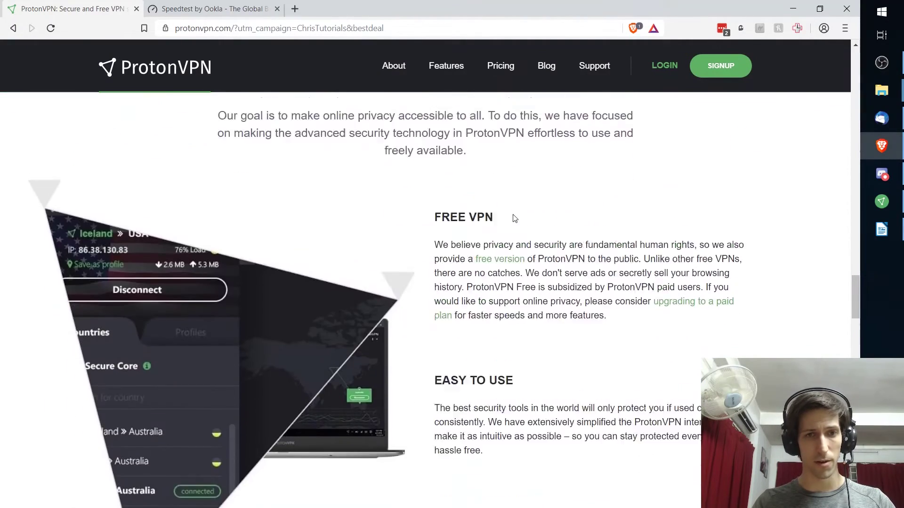
{"action": "scroll", "coordinate": [513, 218], "scroll_direction": "up", "scroll_amount": 2}
{"action": "left_click_drag", "start_coordinate": [213, 153], "coordinate": [653, 189]}
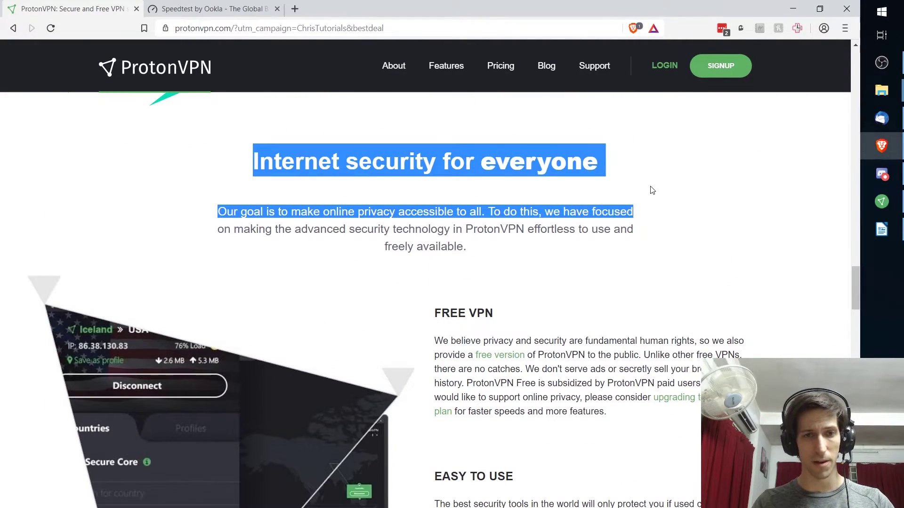
Follow the 'free version' link in the Free VPN section to the free VPN page.
{"action": "left_click", "coordinate": [423, 220]}
{"action": "scroll", "coordinate": [423, 226], "scroll_direction": "down", "scroll_amount": 1}
{"action": "scroll", "coordinate": [425, 236], "scroll_direction": "down", "scroll_amount": 1}
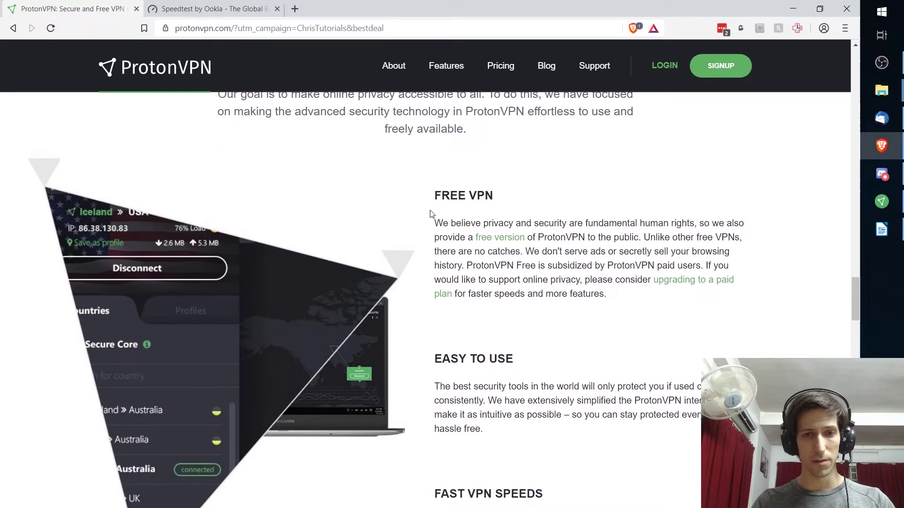
{"action": "left_click", "coordinate": [510, 243]}
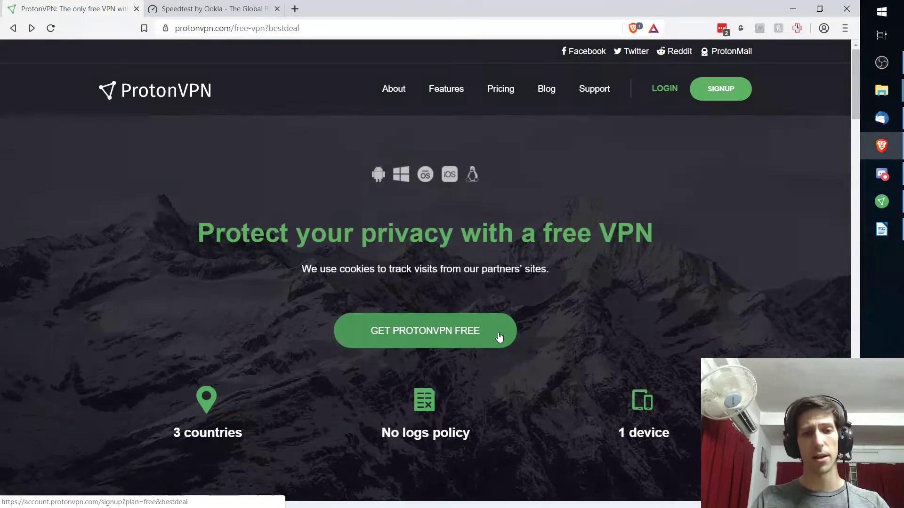
Start the ProtonVPN Free signup with GET PROTONVPN FREE and GET FREE, then return to the client.
{"action": "left_click", "coordinate": [499, 333]}
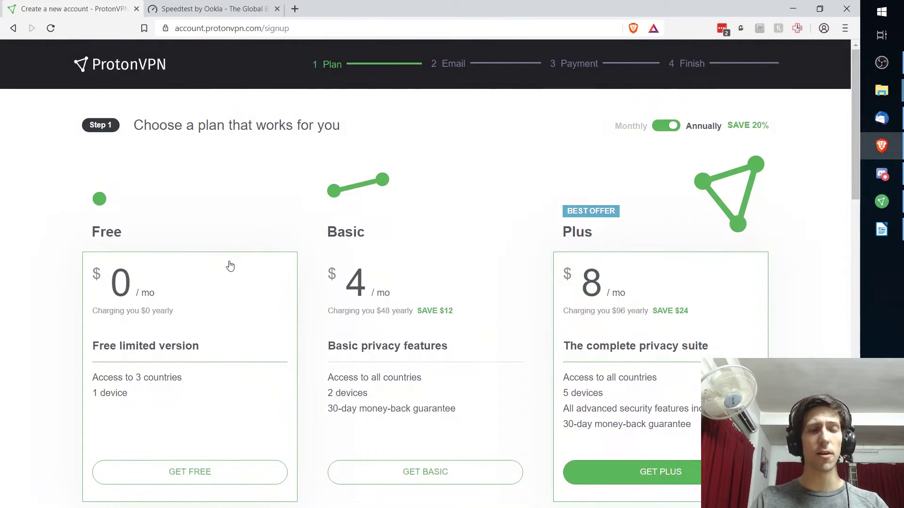
{"action": "left_click", "coordinate": [219, 278]}
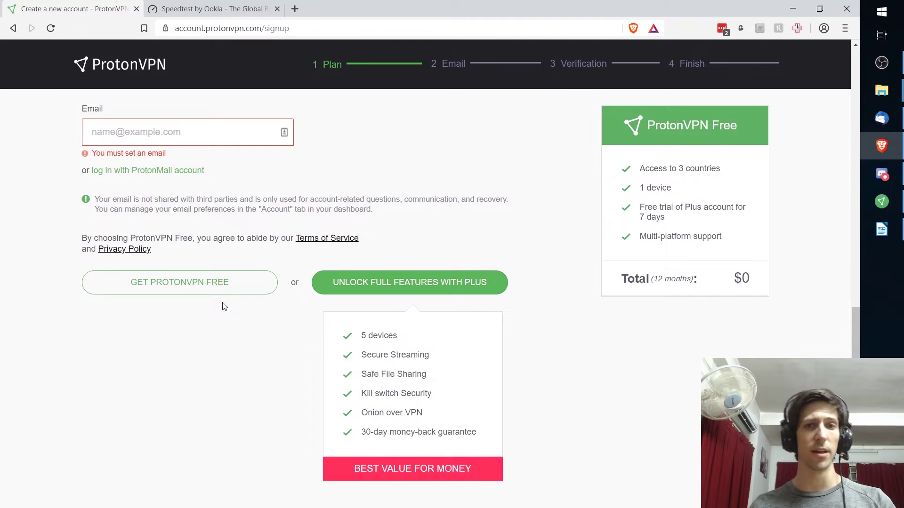
{"action": "left_click", "coordinate": [881, 202]}
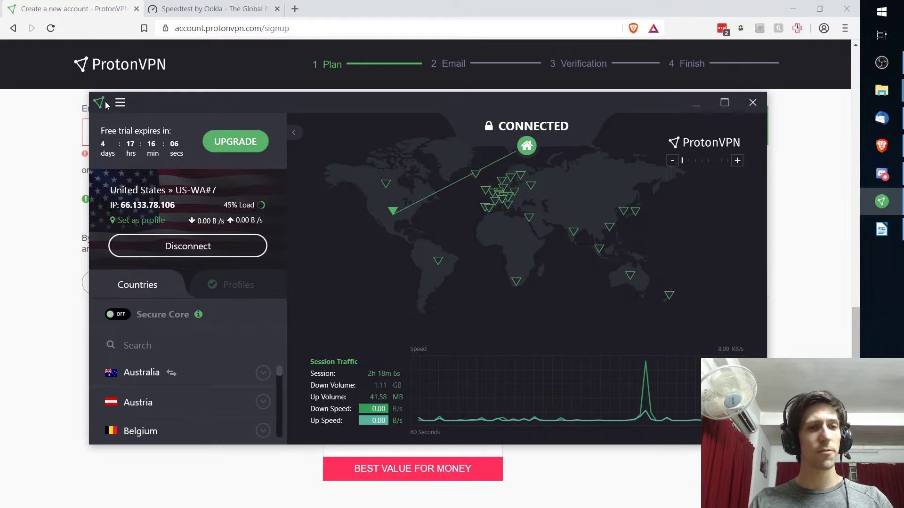
Open the client Settings on the Connection tab and keep Auto Connect set to Fastest.
{"action": "left_click", "coordinate": [120, 102]}
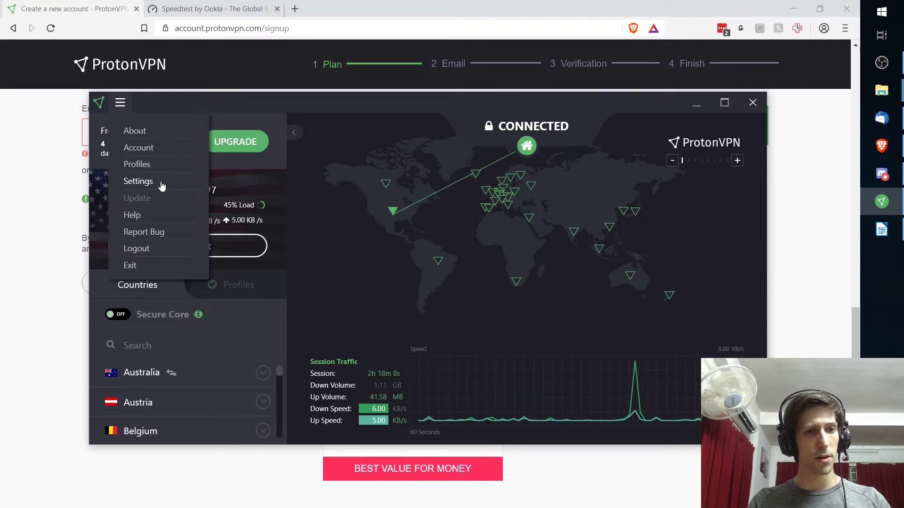
{"action": "left_click", "coordinate": [160, 182]}
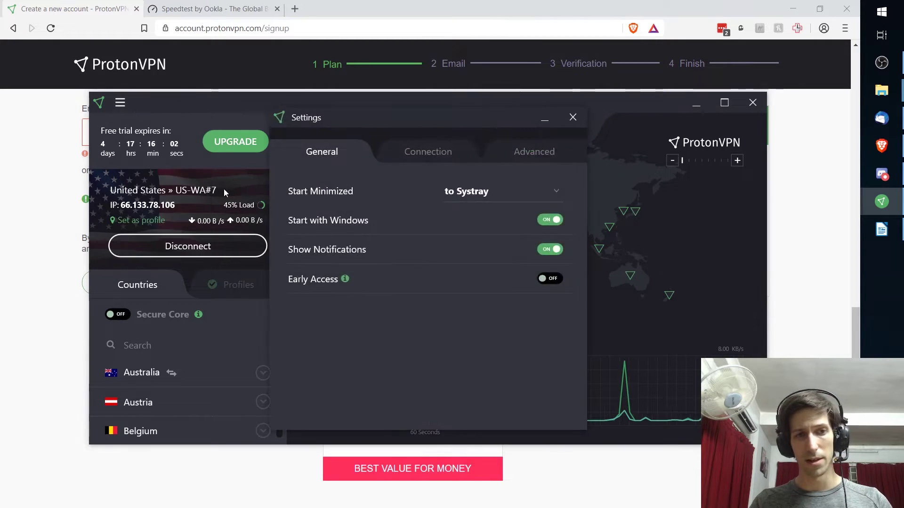
{"action": "left_click_drag", "start_coordinate": [378, 126], "coordinate": [400, 116]}
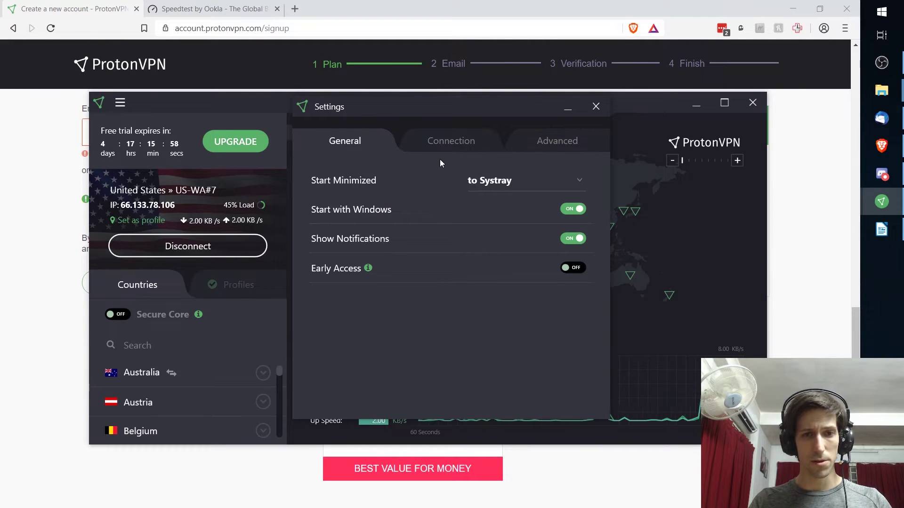
{"action": "left_click", "coordinate": [482, 143]}
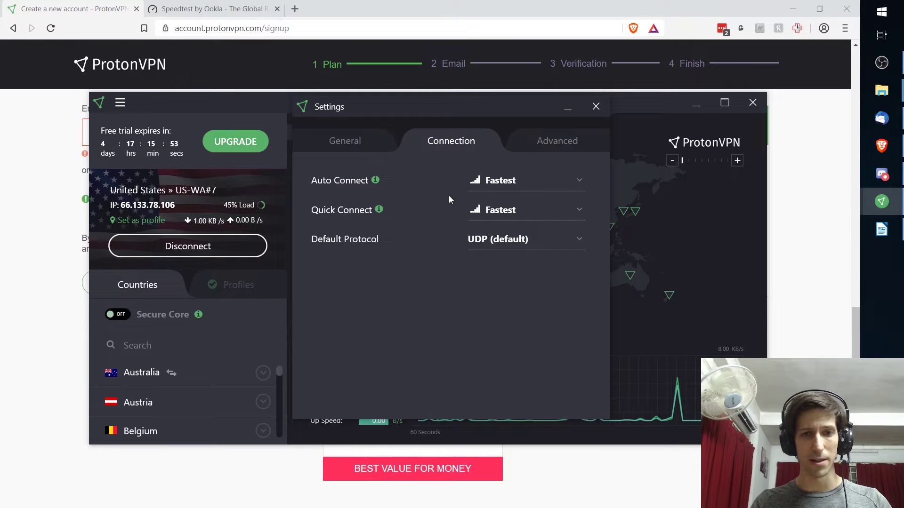
{"action": "left_click", "coordinate": [527, 184]}
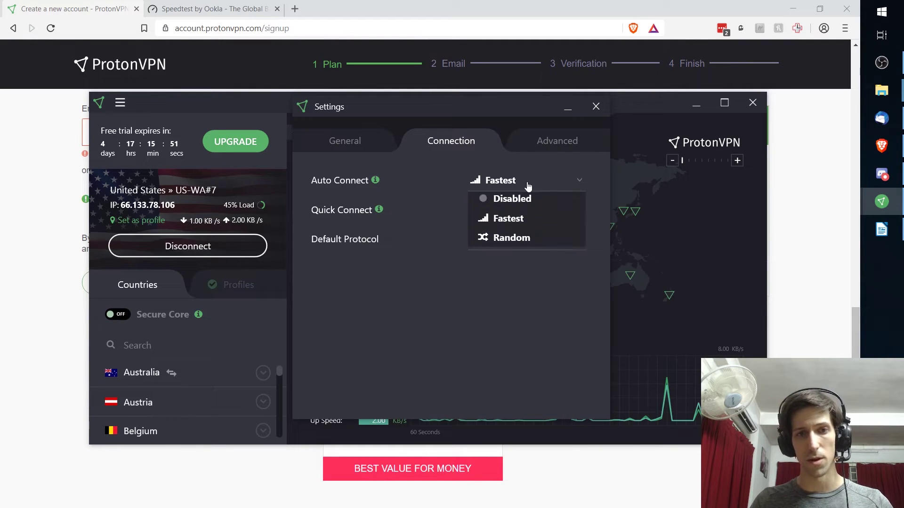
{"action": "left_click", "coordinate": [510, 227]}
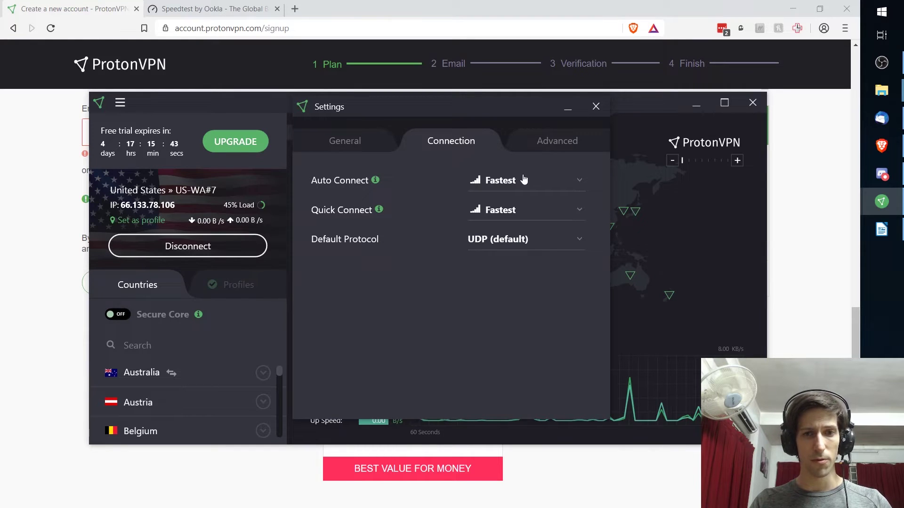
{"action": "left_click", "coordinate": [522, 181]}
Review the Advanced settings: Kill Switch and DNS Leak Protection on, Split Tunneling off.
{"action": "left_click", "coordinate": [429, 224]}
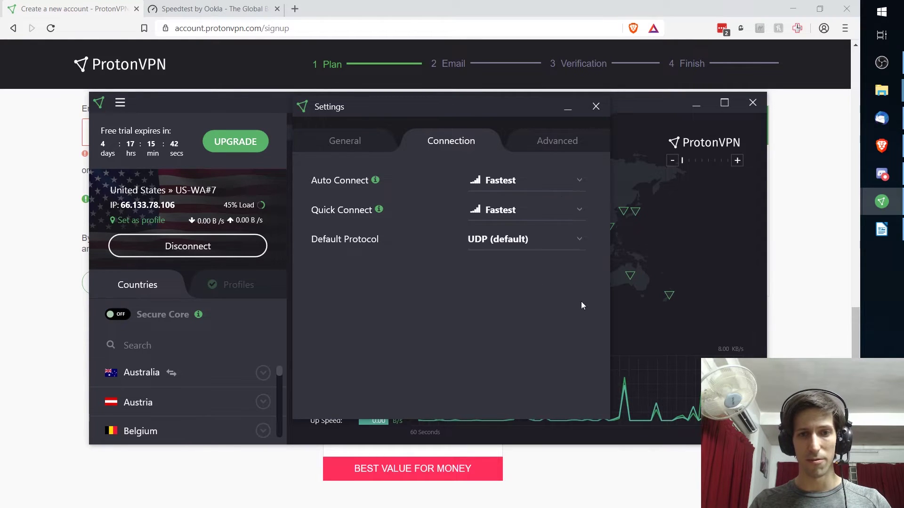
{"action": "left_click", "coordinate": [560, 143]}
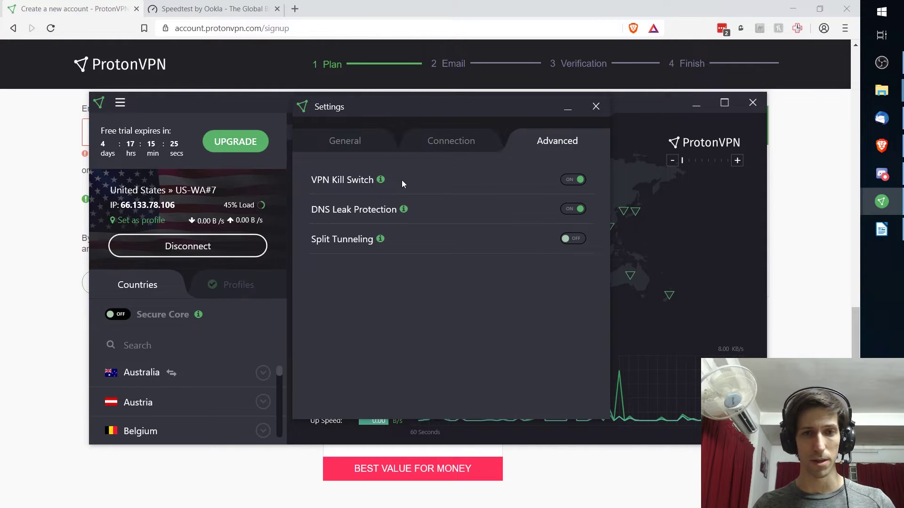
{"action": "mouse_move", "coordinate": [403, 212]}
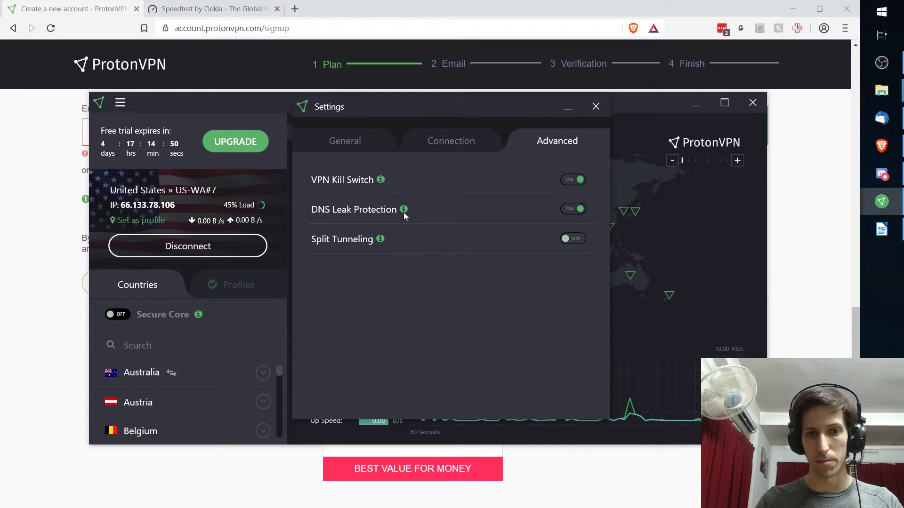
{"action": "mouse_move", "coordinate": [380, 243]}
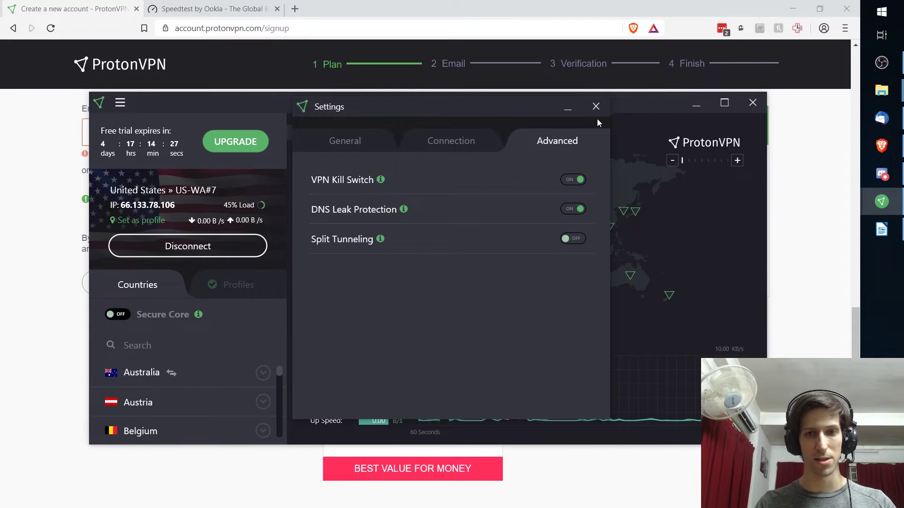
Close Settings and run a US speed test: 244 ms ping, 22.66 Mbps down, 5.78 up.
{"action": "left_click", "coordinate": [595, 108]}
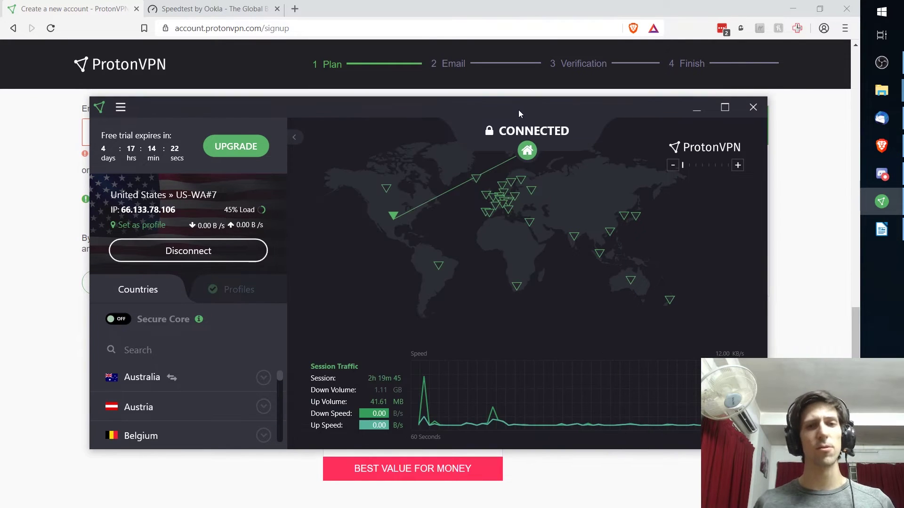
{"action": "left_click", "coordinate": [237, 9]}
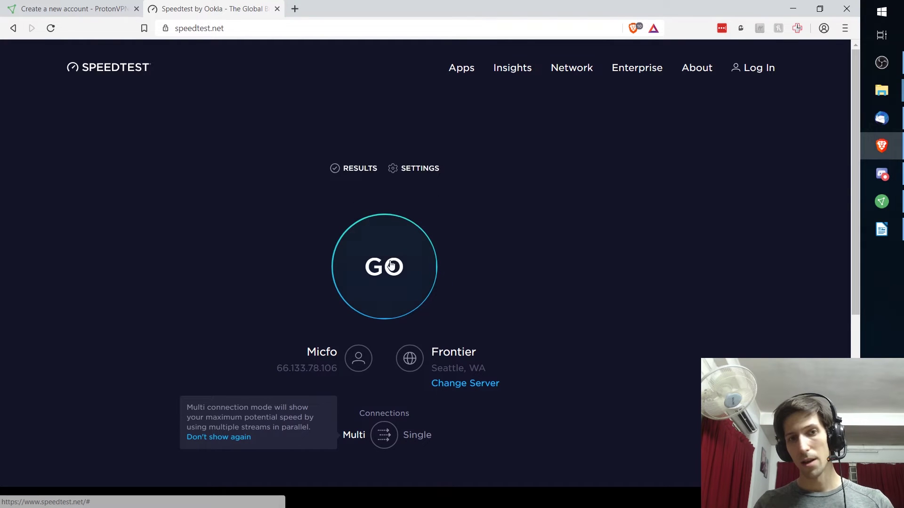
{"action": "left_click", "coordinate": [394, 241]}
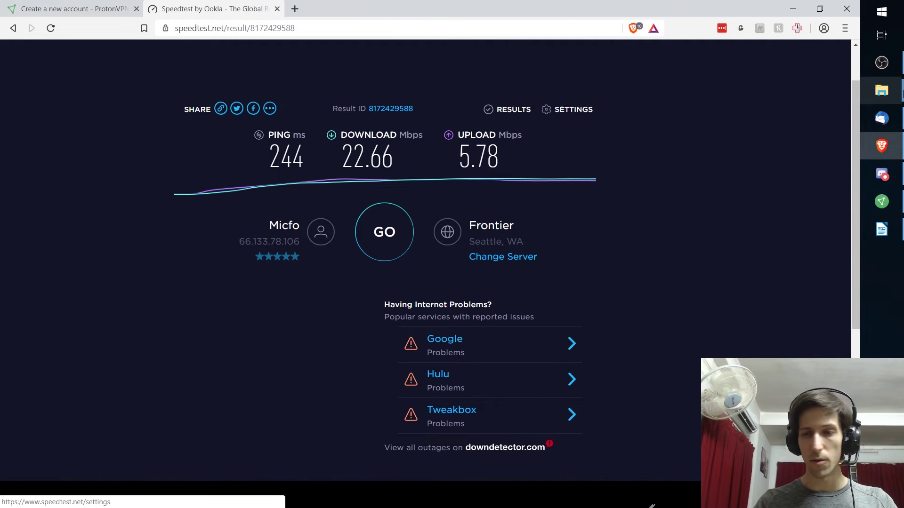
{"action": "left_click", "coordinate": [882, 201]}
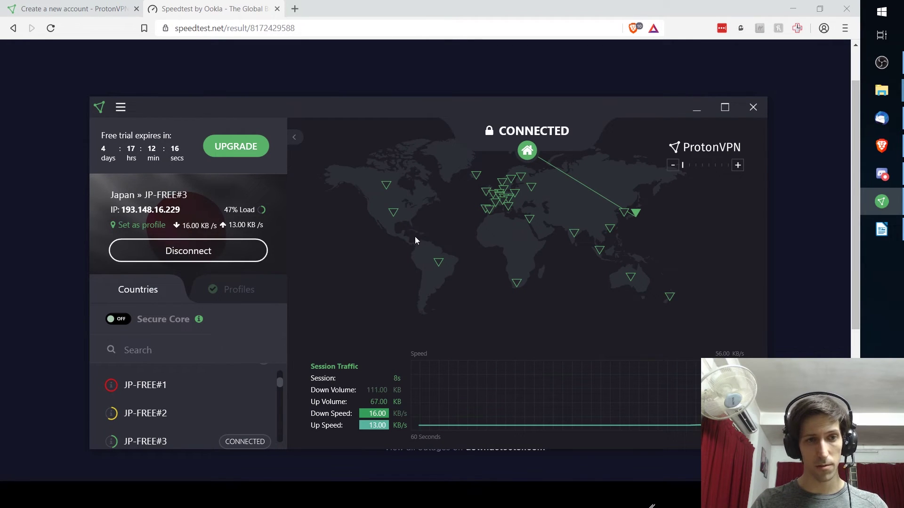
Remove the /result/ part of the address to reload the plain speedtest.net start page.
{"action": "left_click", "coordinate": [369, 70]}
{"action": "left_click", "coordinate": [254, 29]}
{"action": "left_click", "coordinate": [271, 29]}
{"action": "key", "text": "shift+End"}
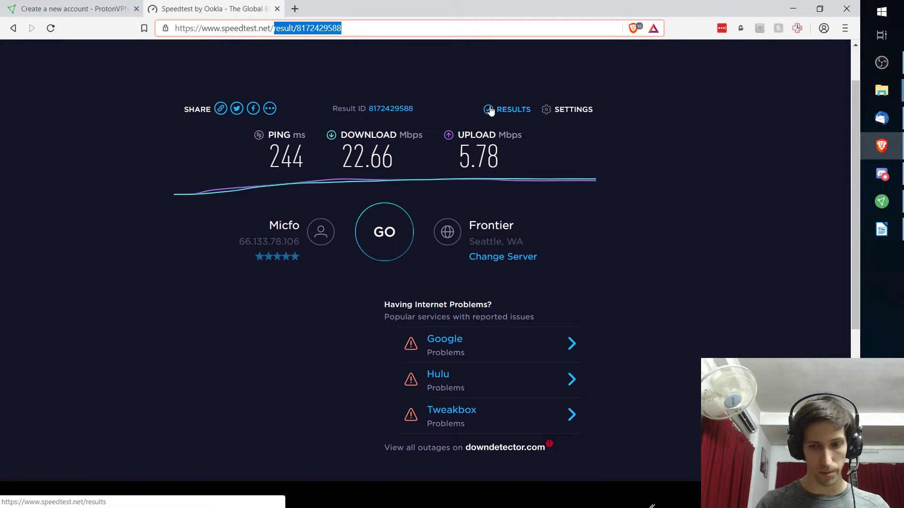
{"action": "key", "text": "Delete"}
{"action": "key", "text": "Return"}
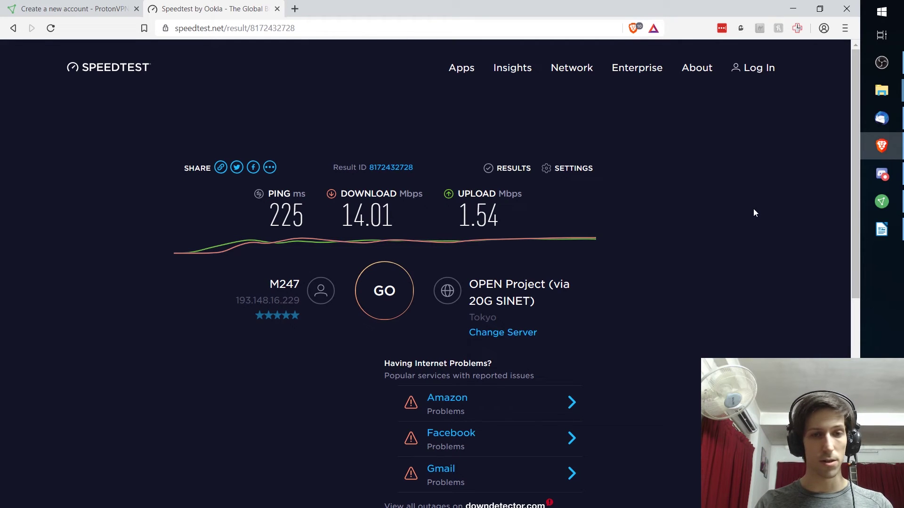
Hide the ProtonVPN window and collapse its Netherlands server list.
{"action": "left_click", "coordinate": [875, 200]}
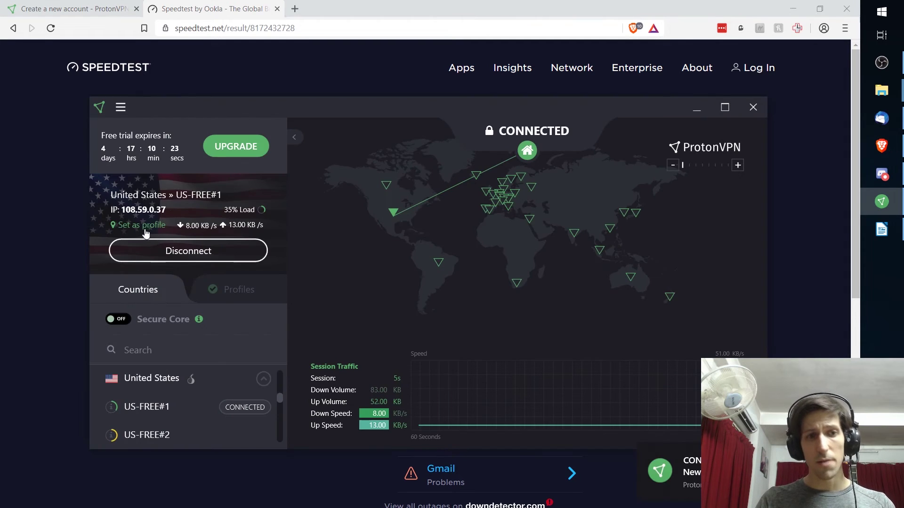
{"action": "left_click", "coordinate": [695, 113]}
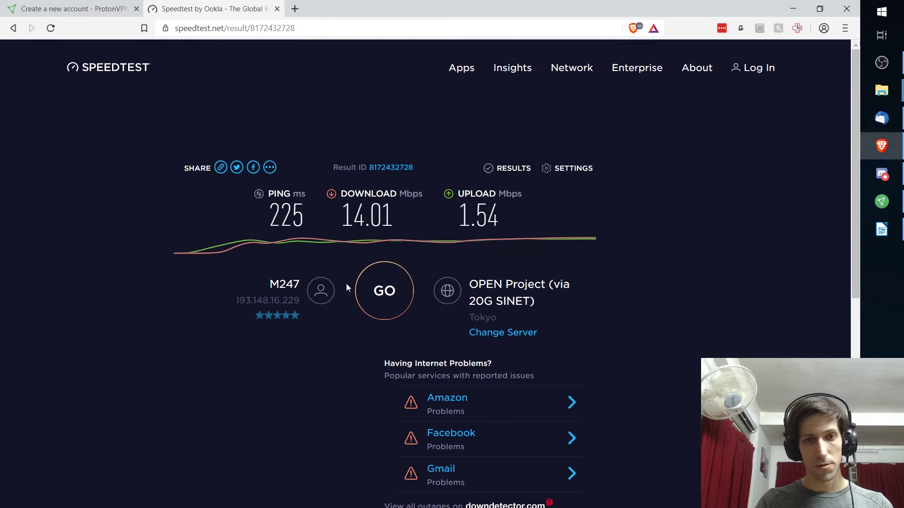
{"action": "left_click", "coordinate": [377, 295]}
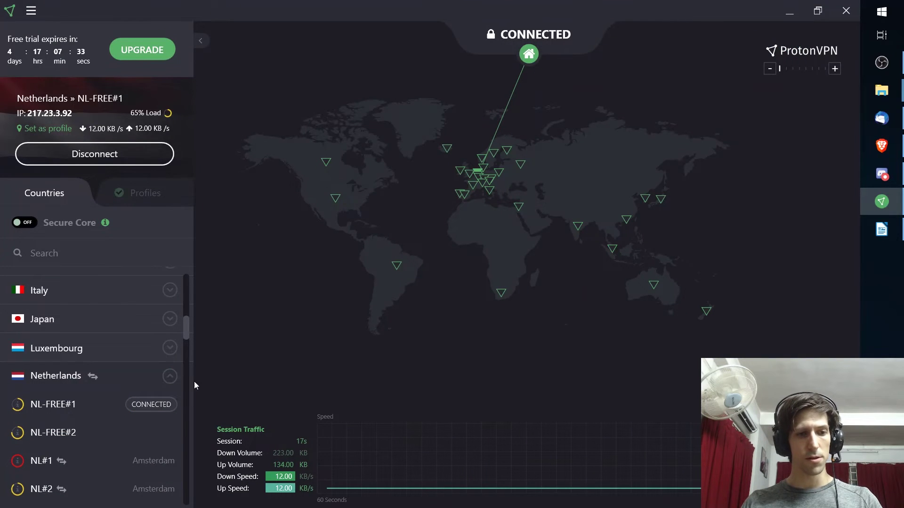
{"action": "left_click", "coordinate": [170, 376]}
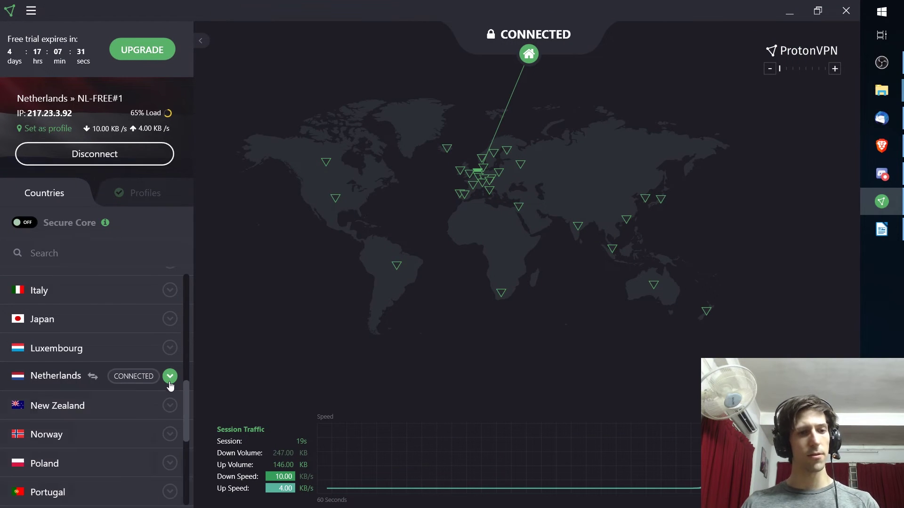
Run the Amsterdam speed test: 315 ms ping, 4.87 Mbps down, 4.68 Mbps up.
{"action": "left_click", "coordinate": [881, 146]}
{"action": "left_click", "coordinate": [245, 6]}
{"action": "left_click", "coordinate": [383, 292]}
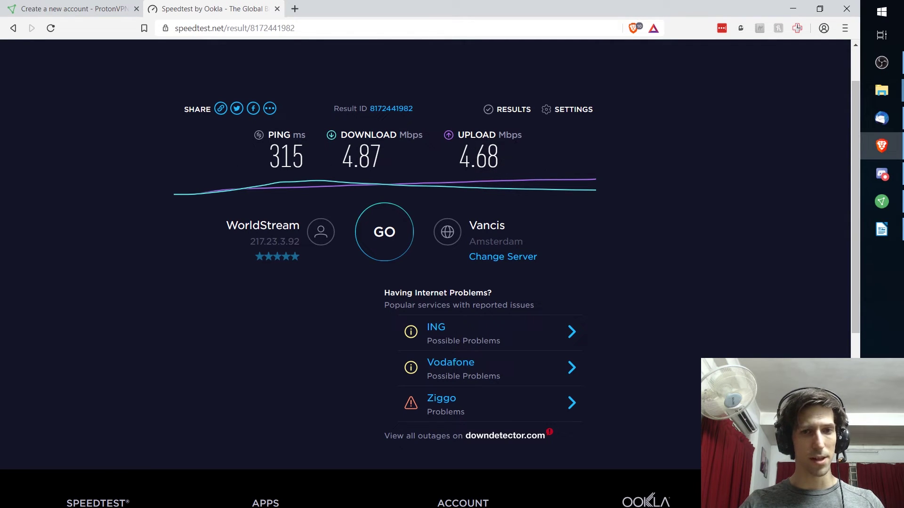
{"action": "double_click", "coordinate": [346, 158]}
{"action": "left_click", "coordinate": [386, 161]}
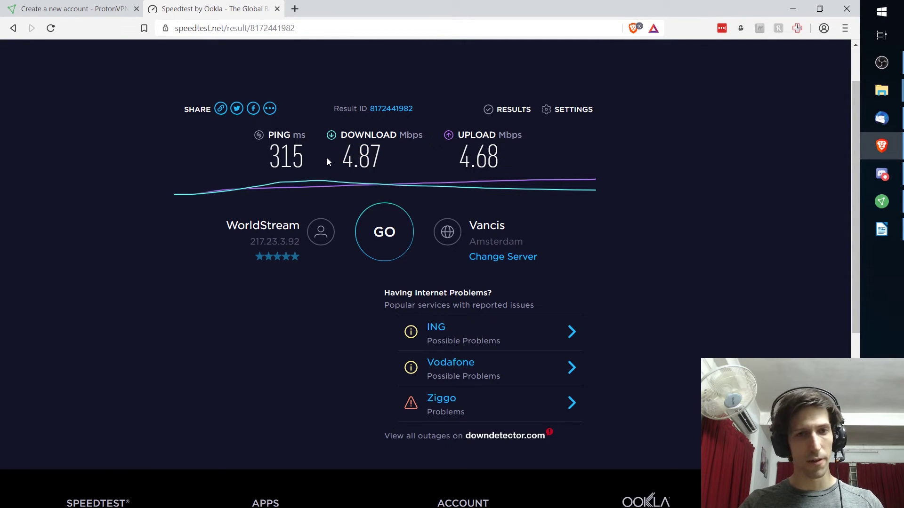
{"action": "double_click", "coordinate": [360, 155]}
{"action": "left_click", "coordinate": [360, 155]}
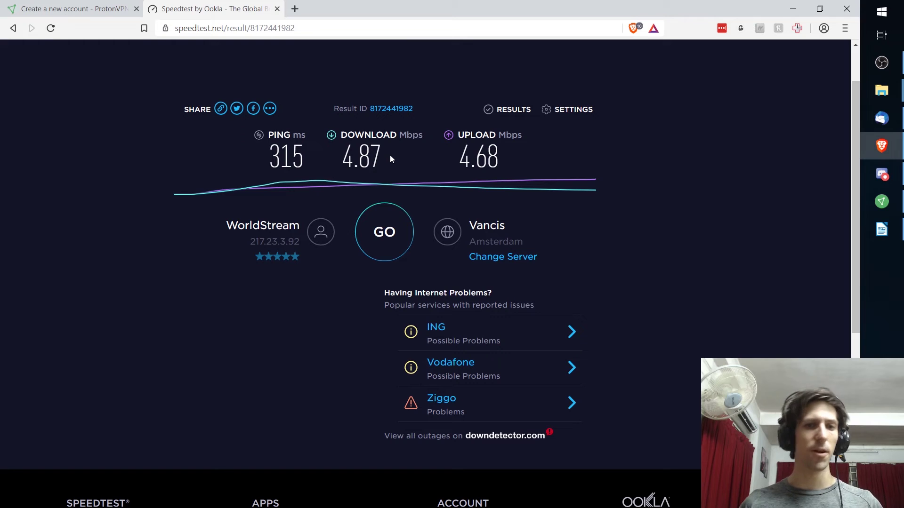
Confirm ProtonVPN is on HK#2 and run a speed test: 30 ms, 35.62 down, 36.19 up.
{"action": "left_click", "coordinate": [882, 201]}
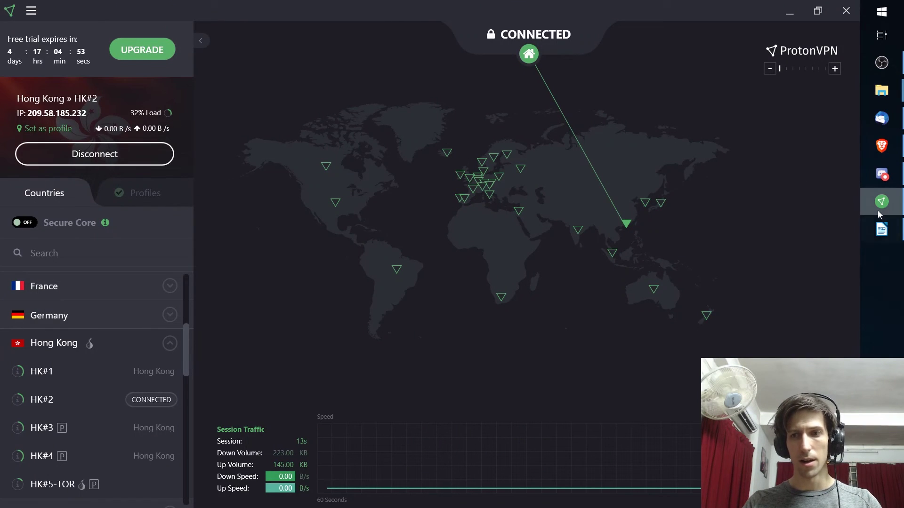
{"action": "left_click", "coordinate": [882, 202]}
{"action": "left_click", "coordinate": [381, 236]}
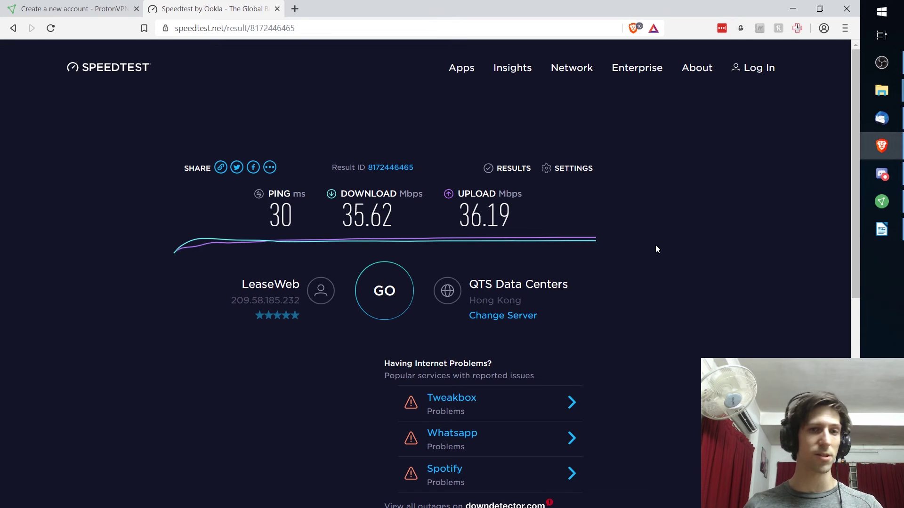
{"action": "key", "text": "alt+Tab"}
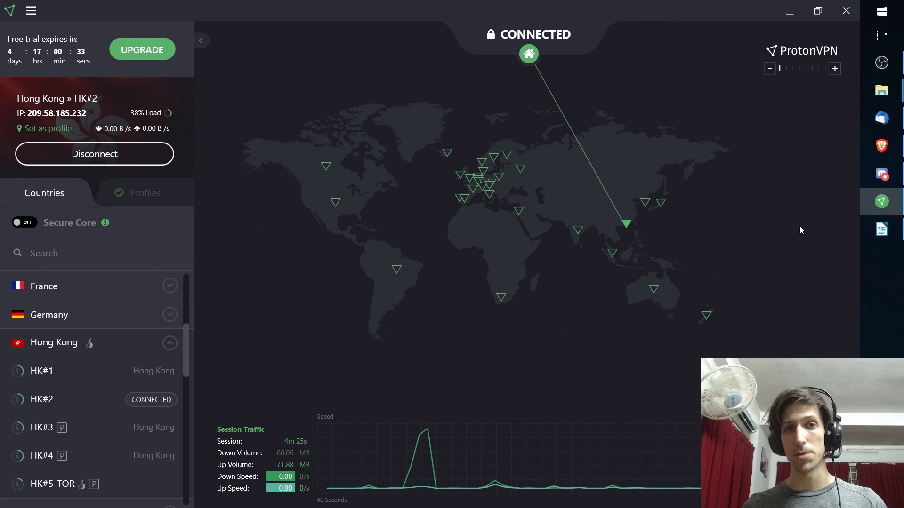
{"action": "key", "text": "alt+Tab"}
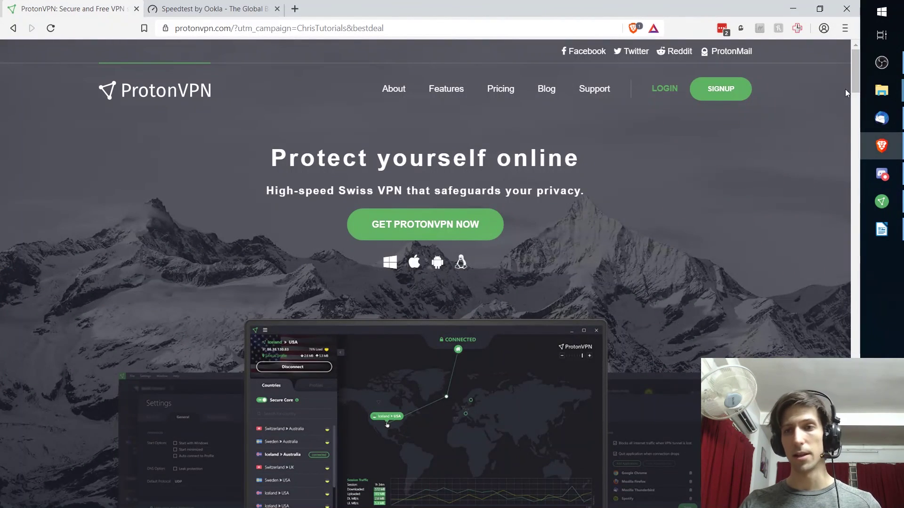
{"action": "left_click_drag", "start_coordinate": [855, 87], "coordinate": [858, 304]}
{"action": "left_click_drag", "start_coordinate": [430, 259], "coordinate": [641, 353]}
{"action": "left_click", "coordinate": [642, 357]}
{"action": "left_click_drag", "start_coordinate": [250, 109], "coordinate": [606, 193]}
{"action": "left_click", "coordinate": [606, 193]}
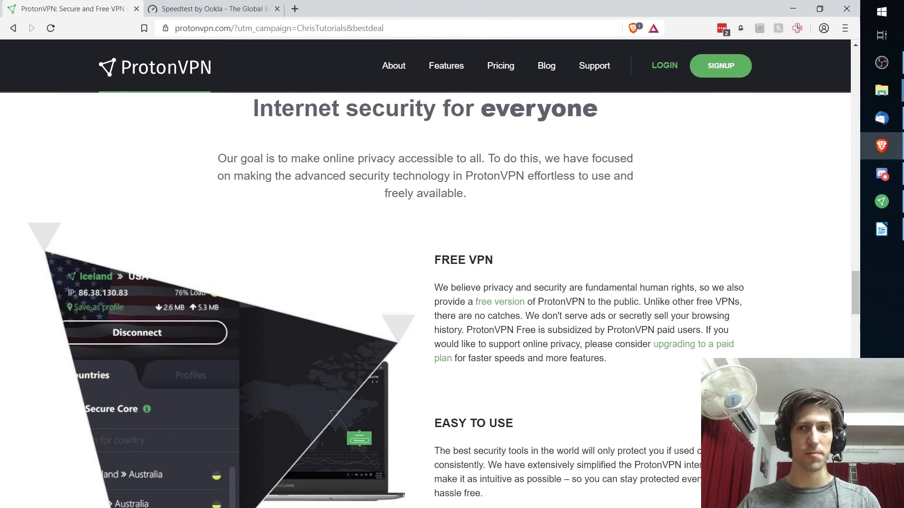
{"action": "key", "text": "alt+Tab"}
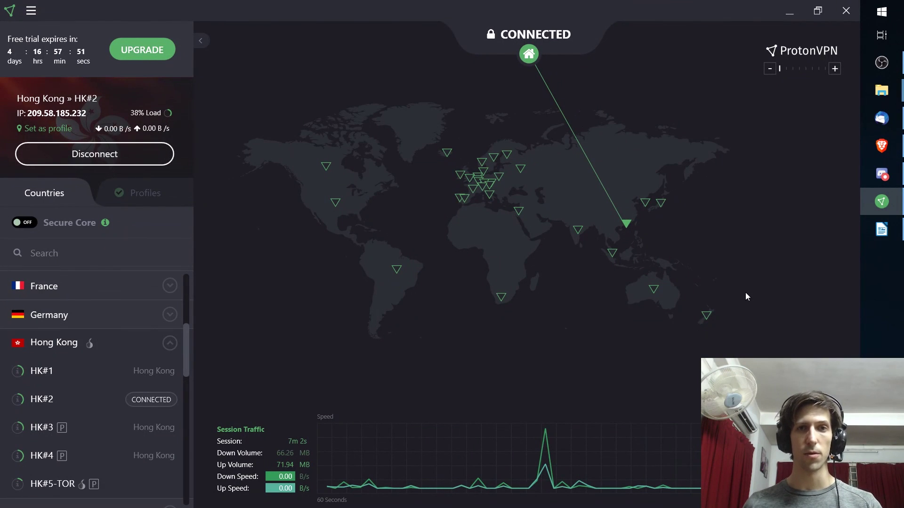